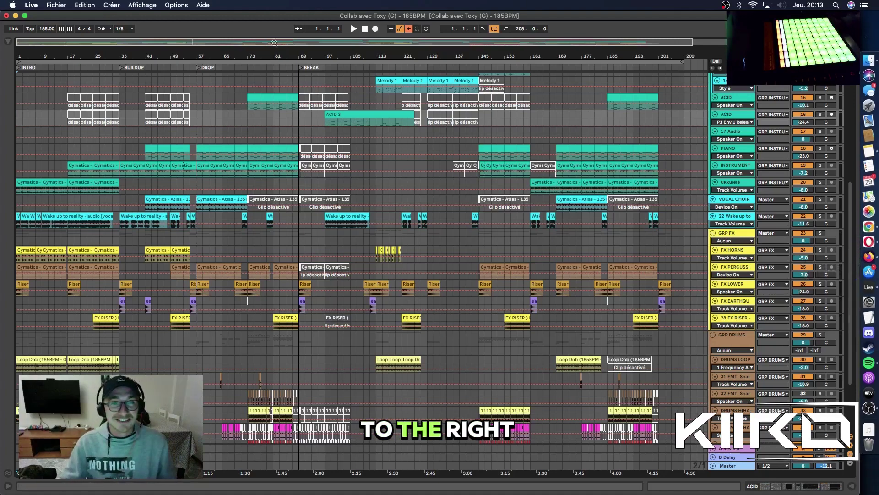
{"action": "scroll", "coordinate": [322, 43], "scroll_direction": "down", "scroll_amount": 3}
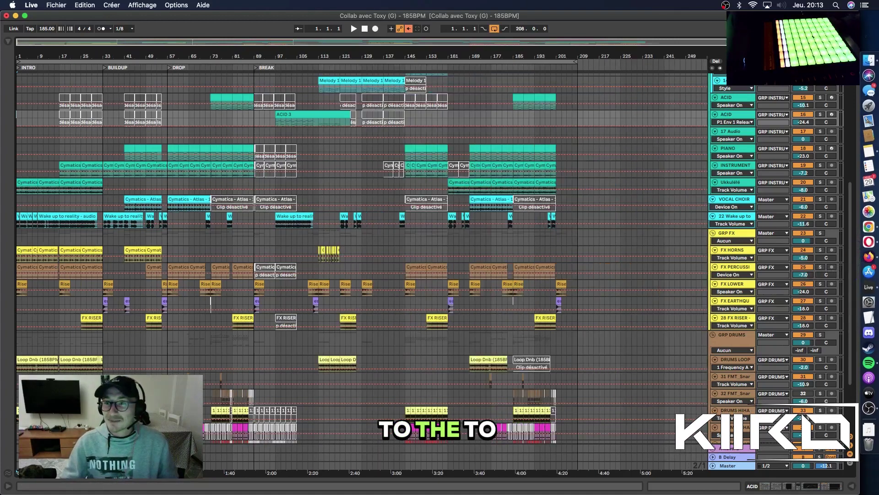
Step: Zoom the Arrangement overview to show the whole 185 BPM 'Collab avec Toxy' track for the preview
{"action": "left_click_drag", "start_coordinate": [471, 43], "coordinate": [705, 42]}
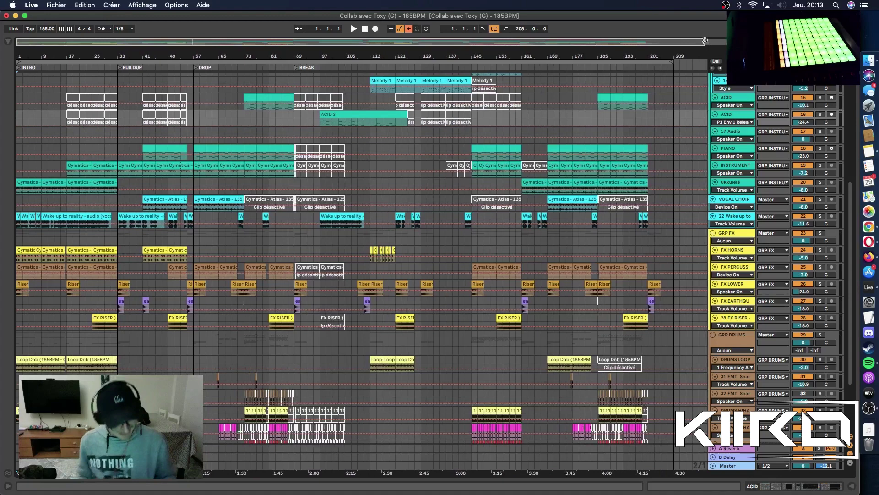